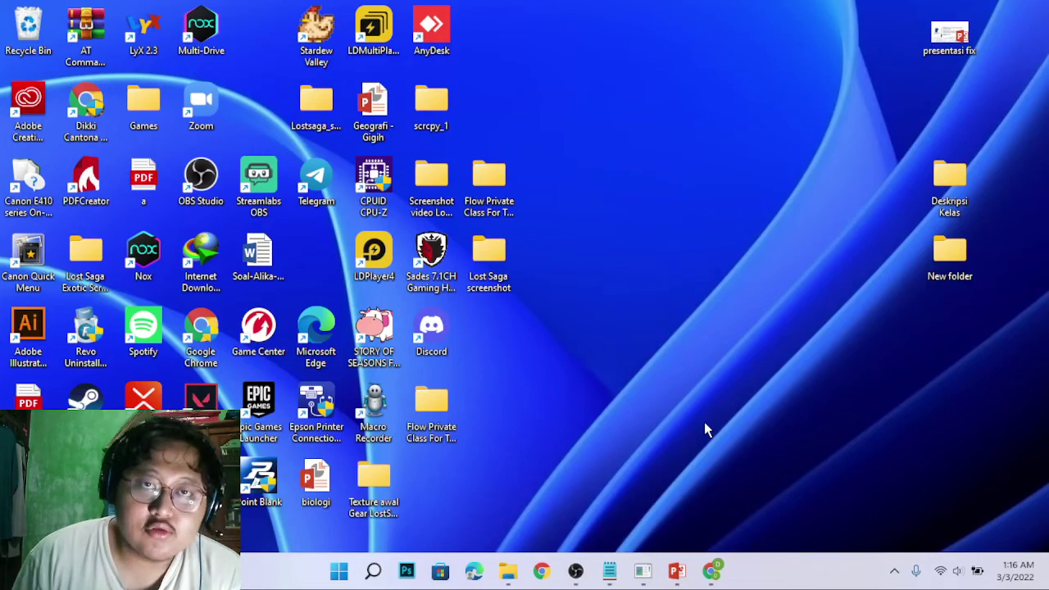
Step: Switch to Chrome and open the Gmail inbox
left_click(712, 571)
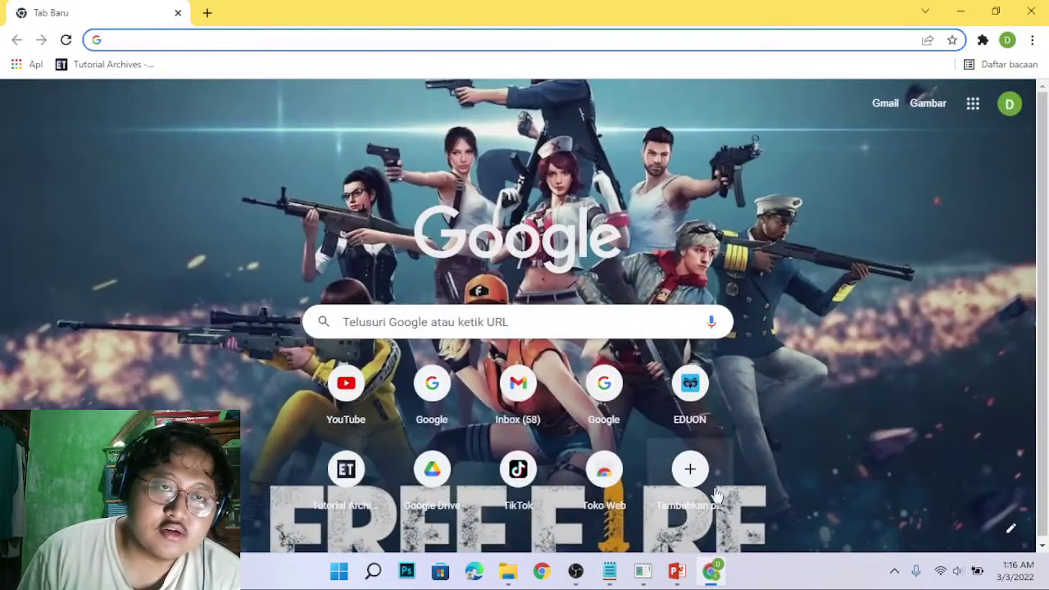
type("gm")
key("Return")
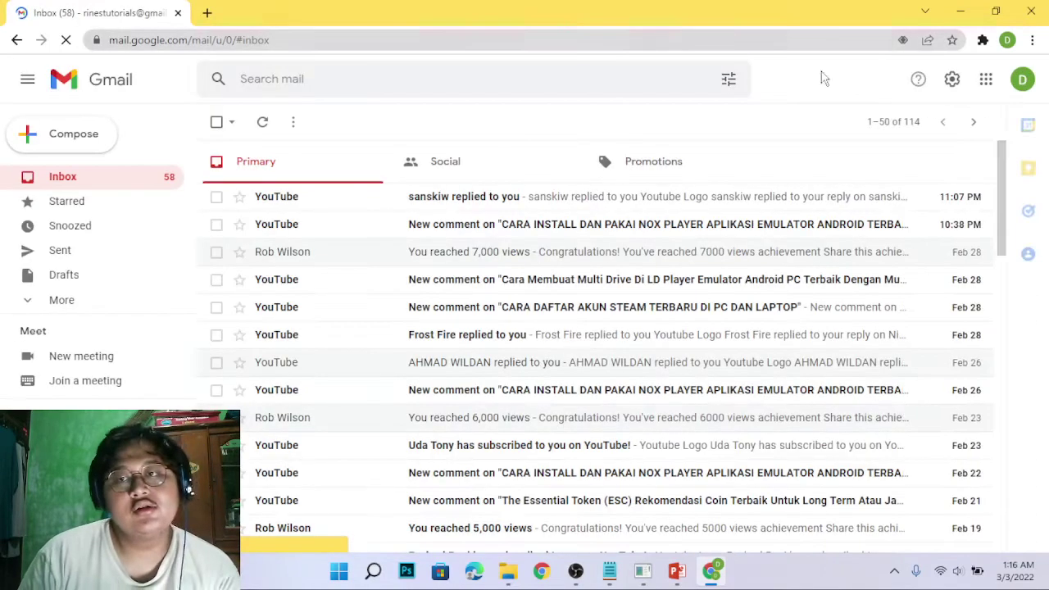
Step: Open Google Sheets from the Google apps and create a blank spreadsheet
left_click(985, 80)
scroll(996, 262, "down", 5)
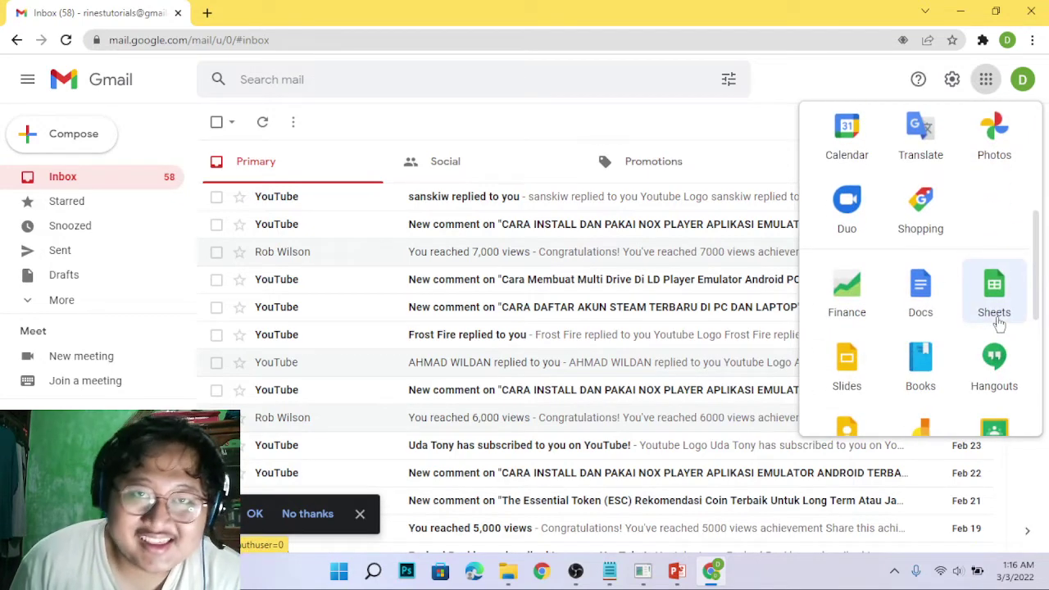
left_click(994, 308)
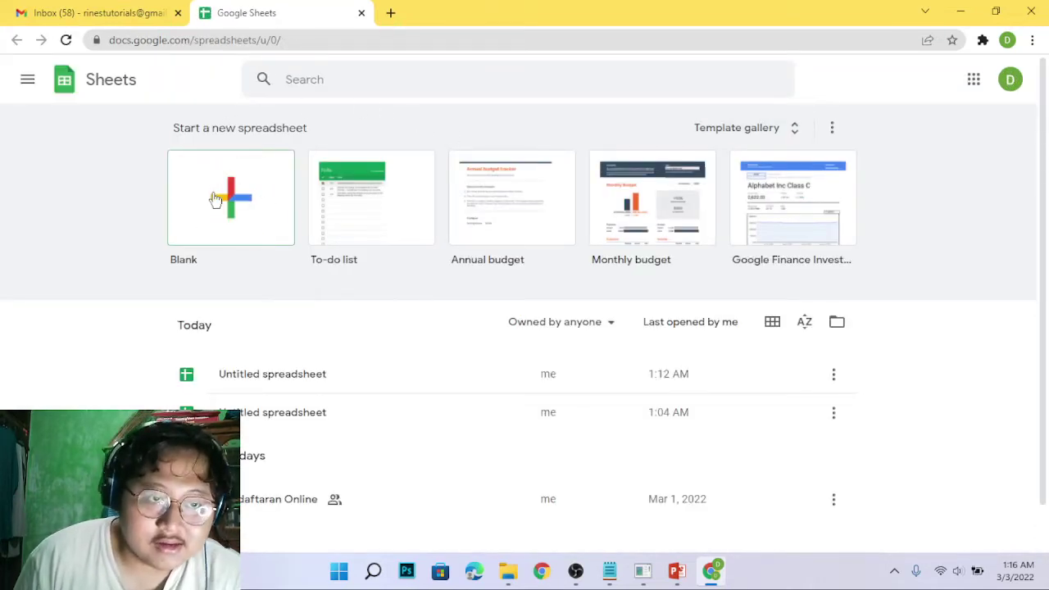
left_click(214, 199)
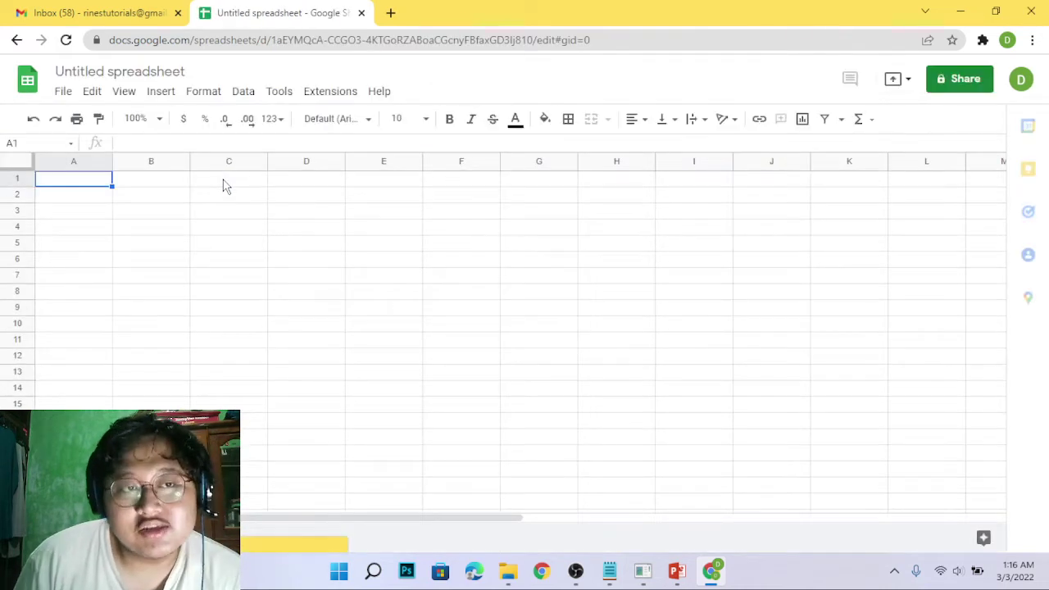
Step: Enter the headers Nama, Matapelajaran and nilai in cells A1, B1 and C1
left_click(140, 181)
left_click(80, 178)
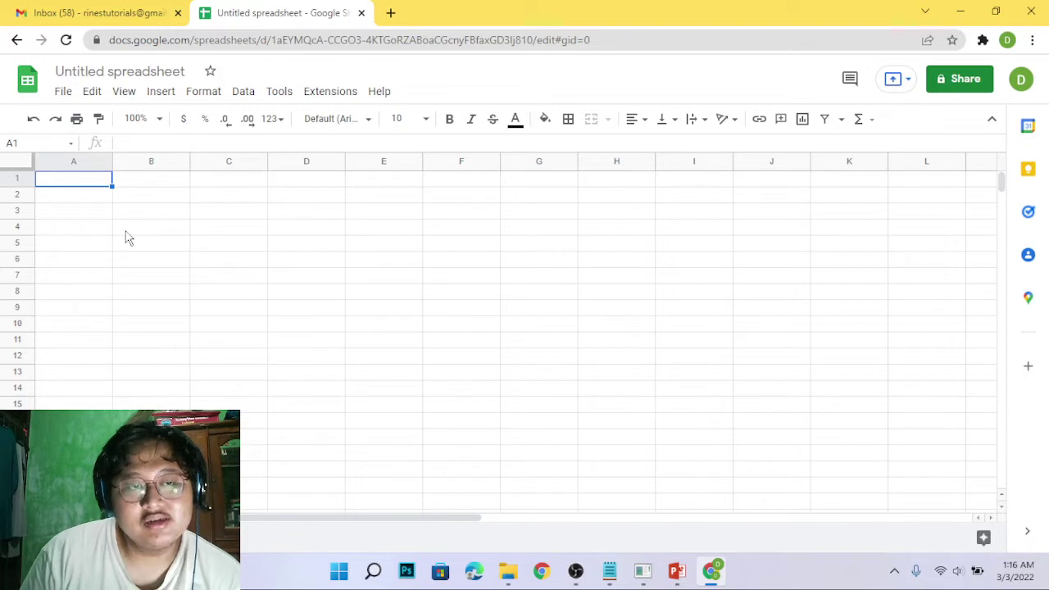
type("Nama")
key("Return")
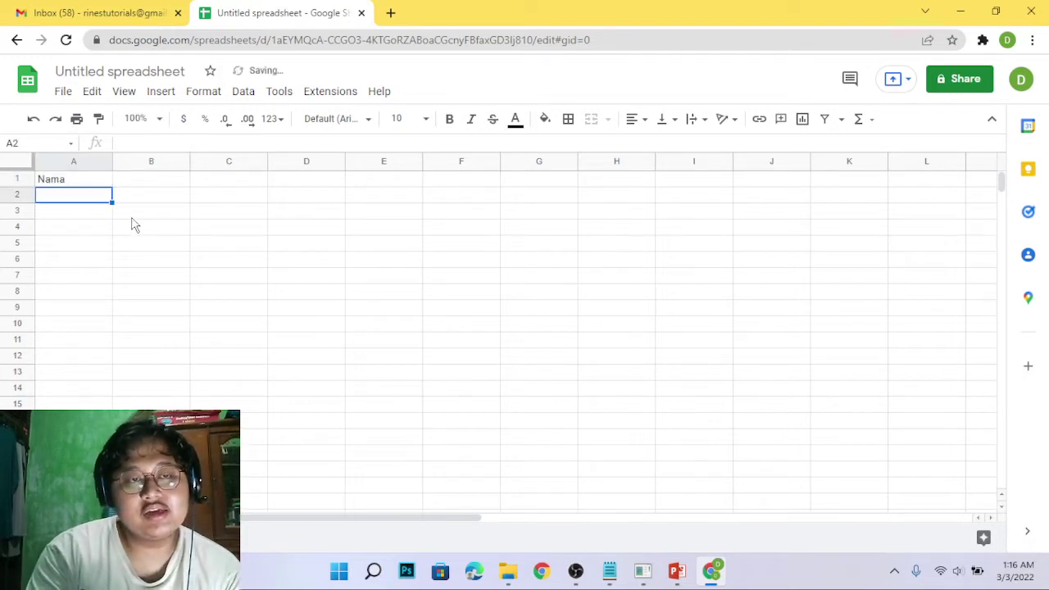
key("Up")
key("Right")
type("Matapela")
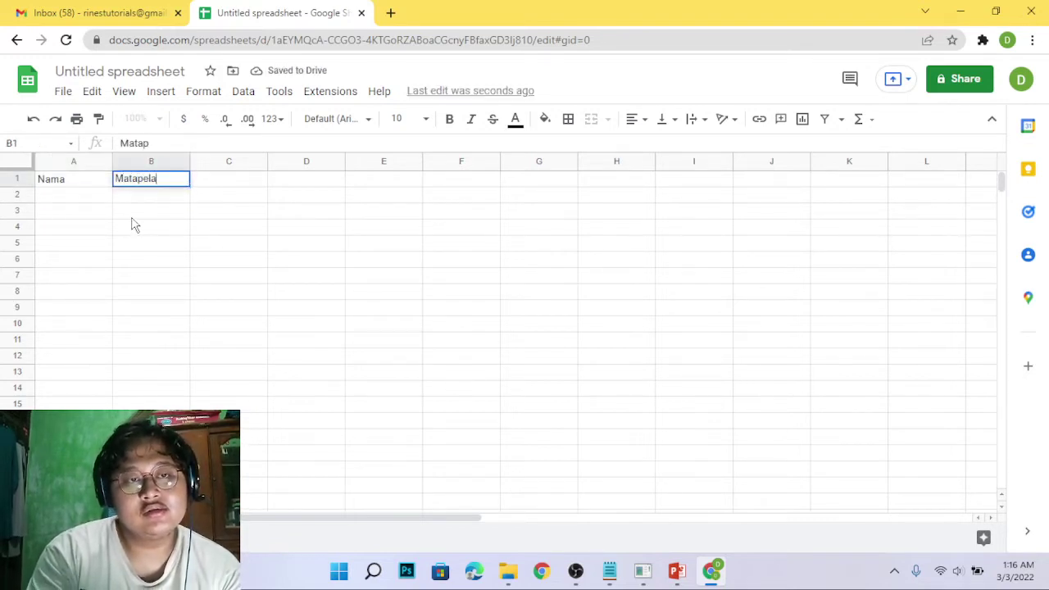
type("jaran")
key("Tab")
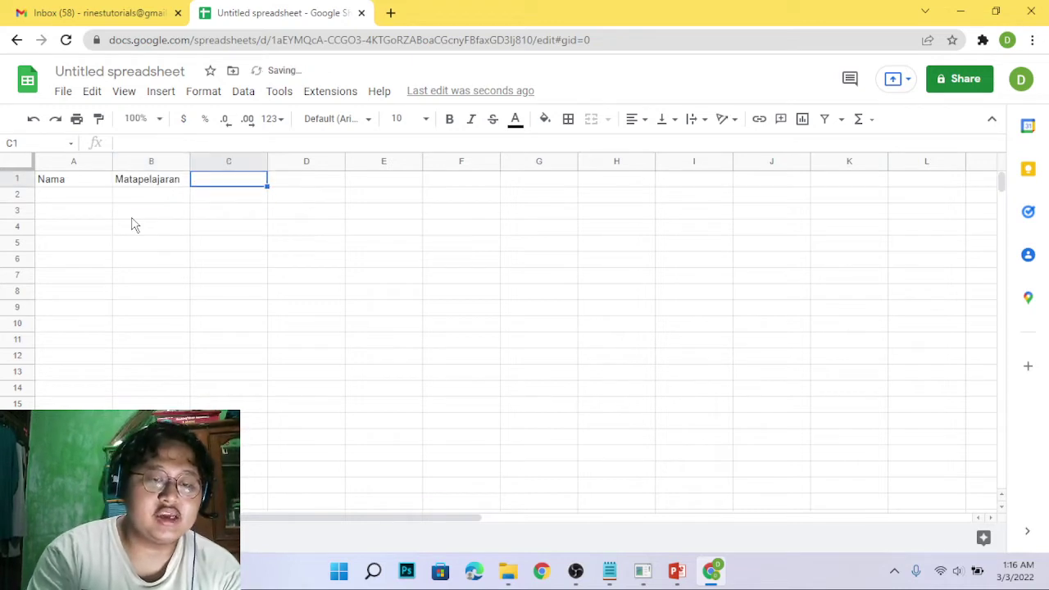
type("nilai")
key("Return")
Step: Fill cells A2 to A5 under the Nama header with four names, one per row
key("Left")
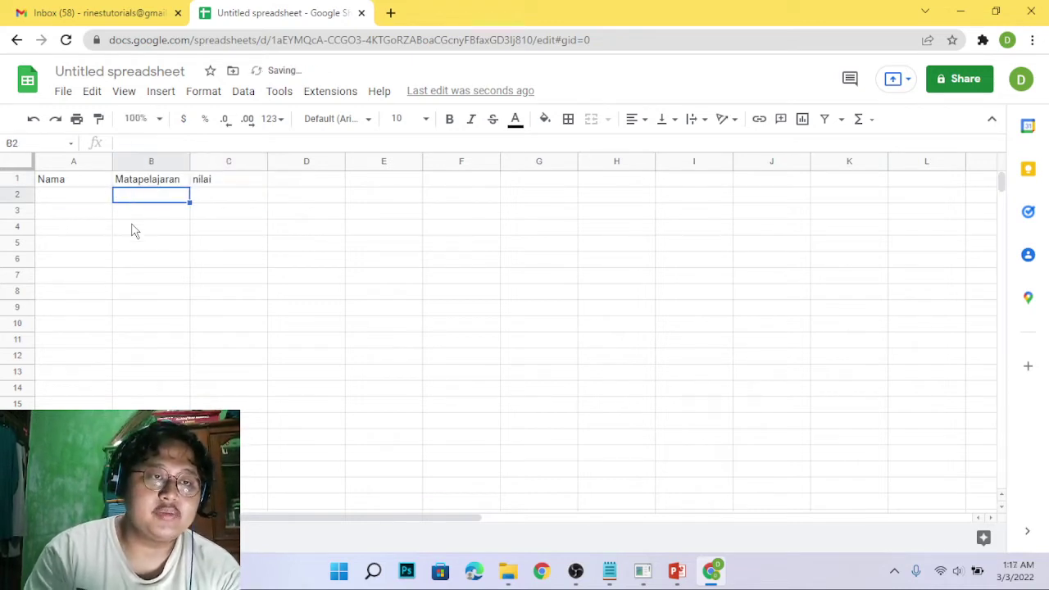
key("Left")
type("niken")
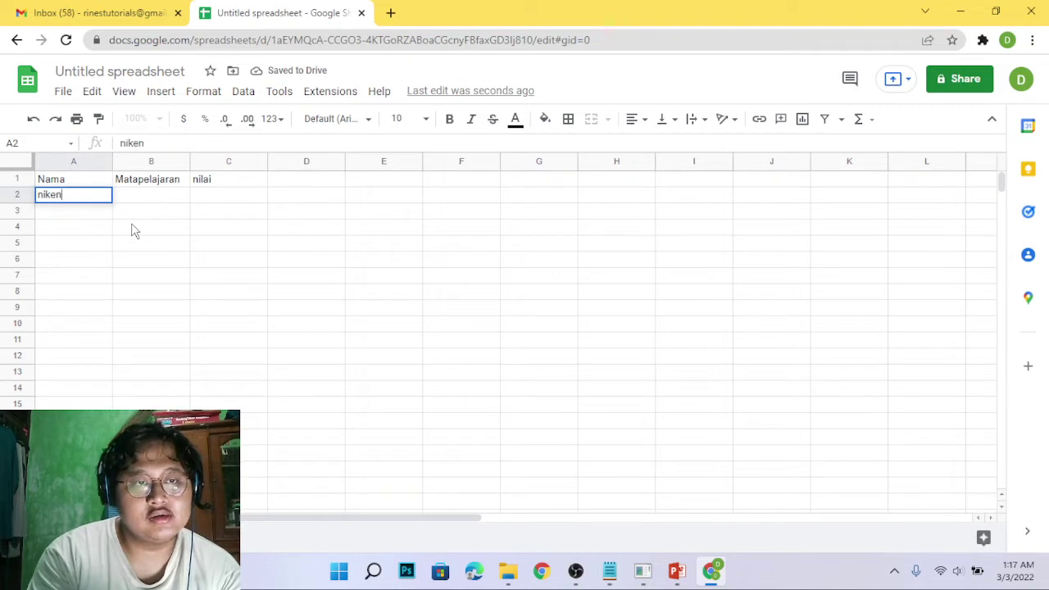
key("Return")
type("kupo")
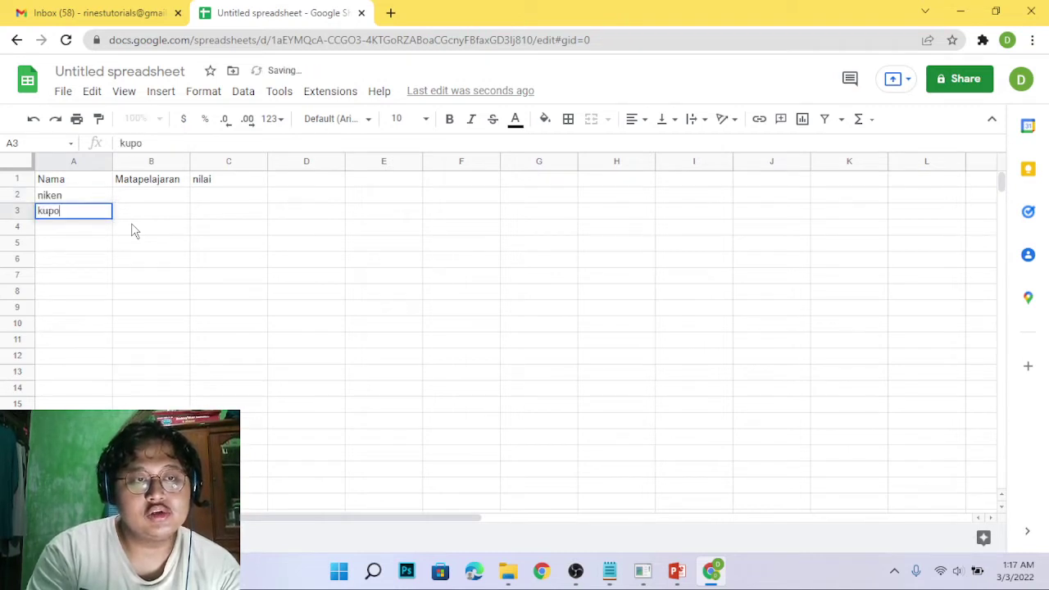
key("Return")
type("por")
key("Return")
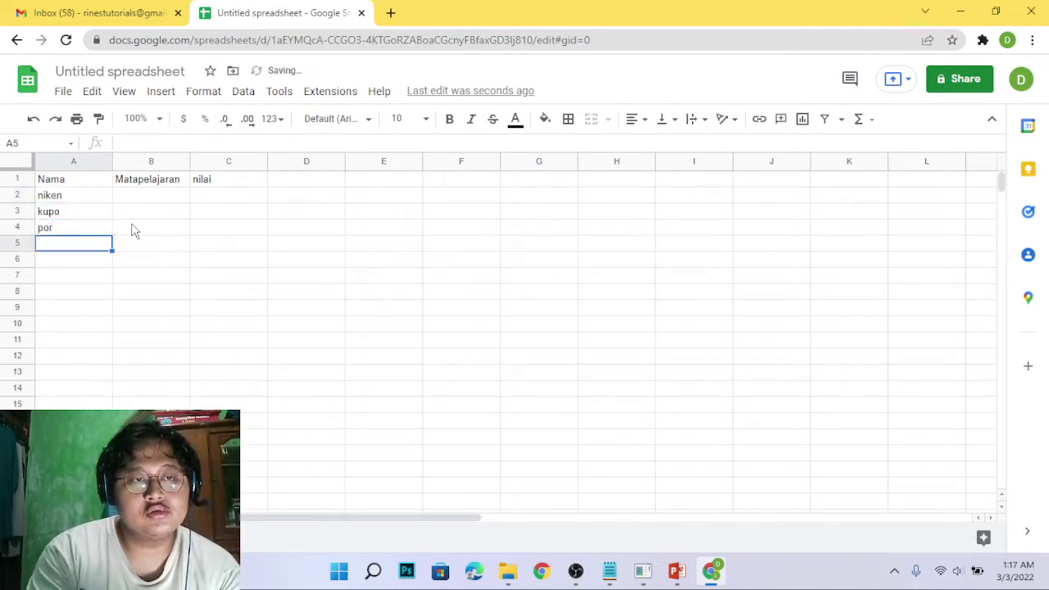
type("kala")
key("Return")
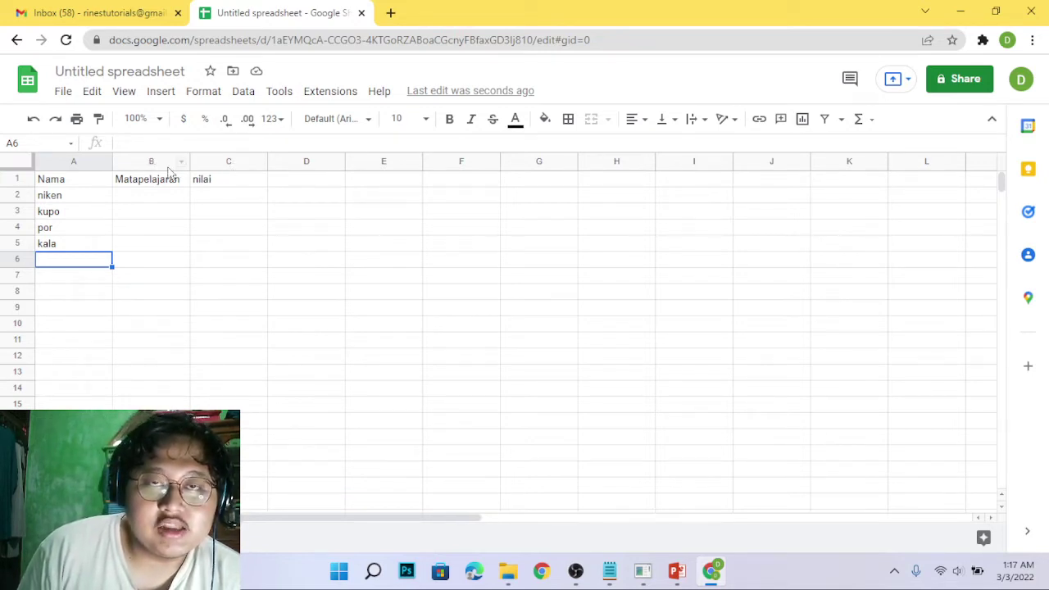
Step: Insert one empty column to the right and one to the left of the Matapelajaran column
right_click(123, 162)
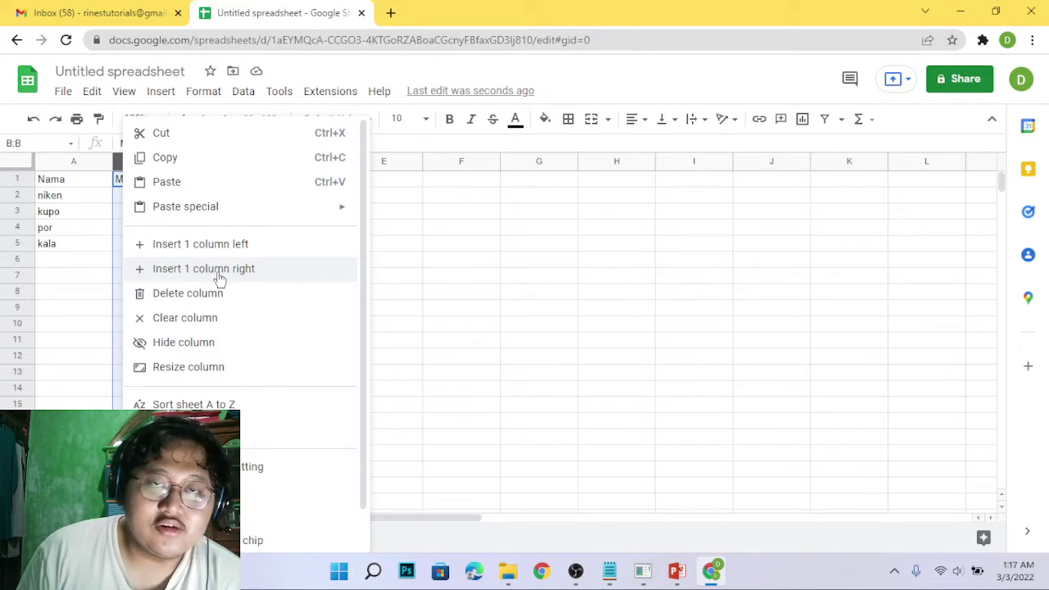
left_click(218, 277)
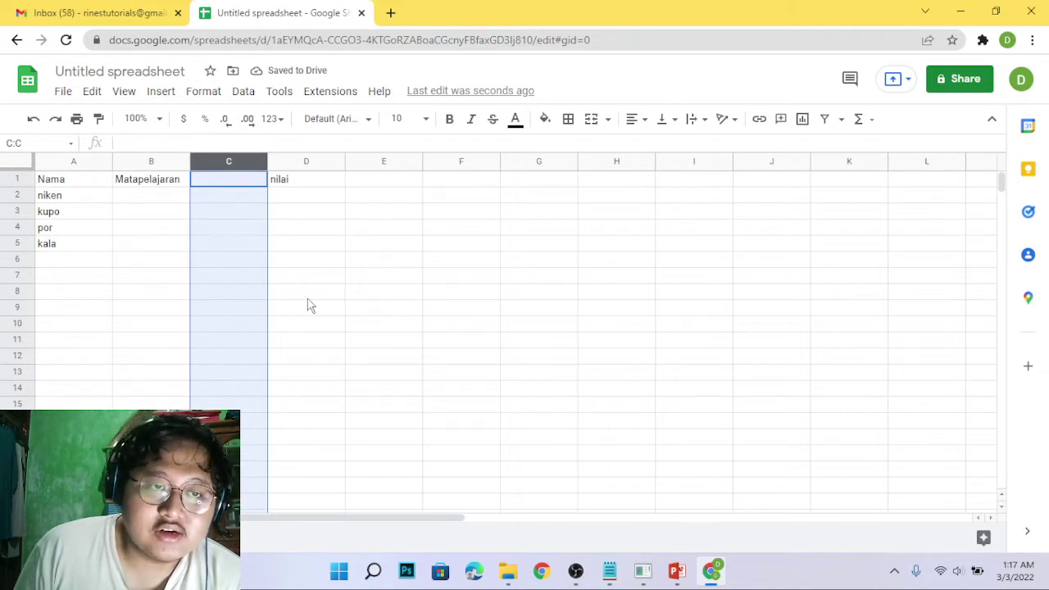
right_click(148, 167)
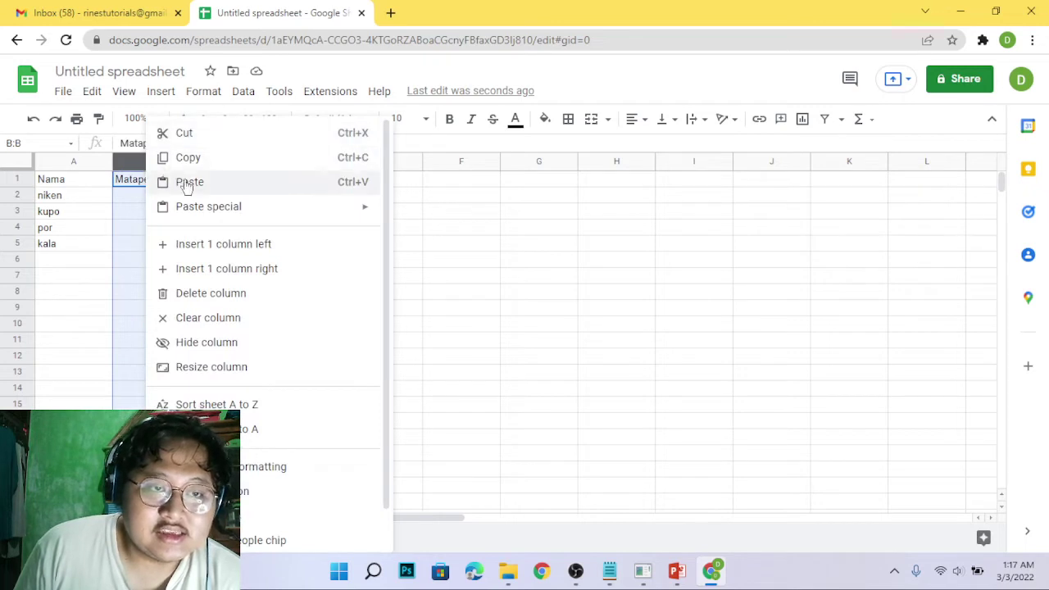
left_click(221, 245)
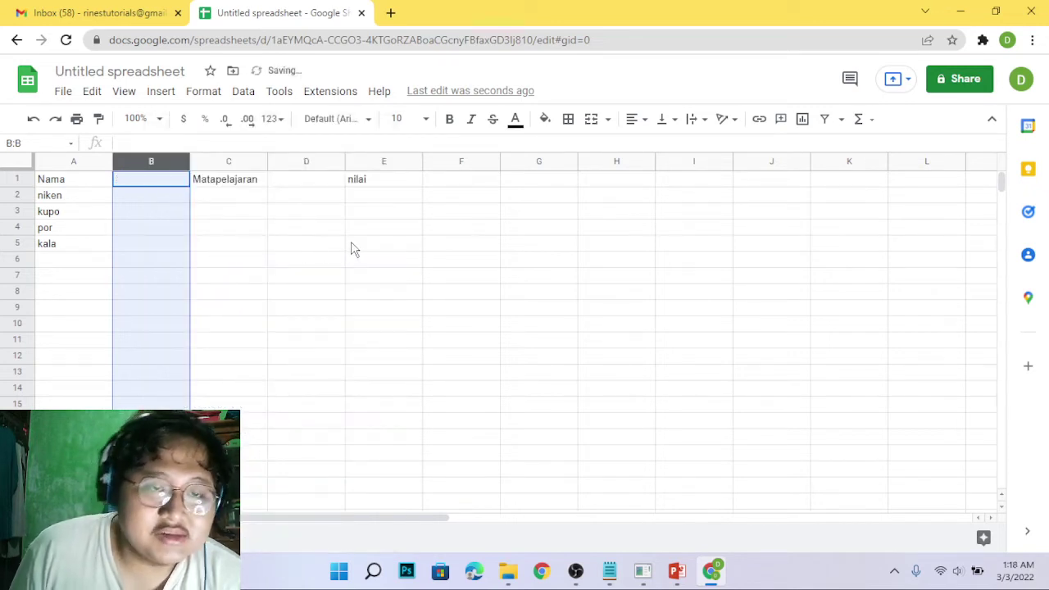
left_click(473, 228)
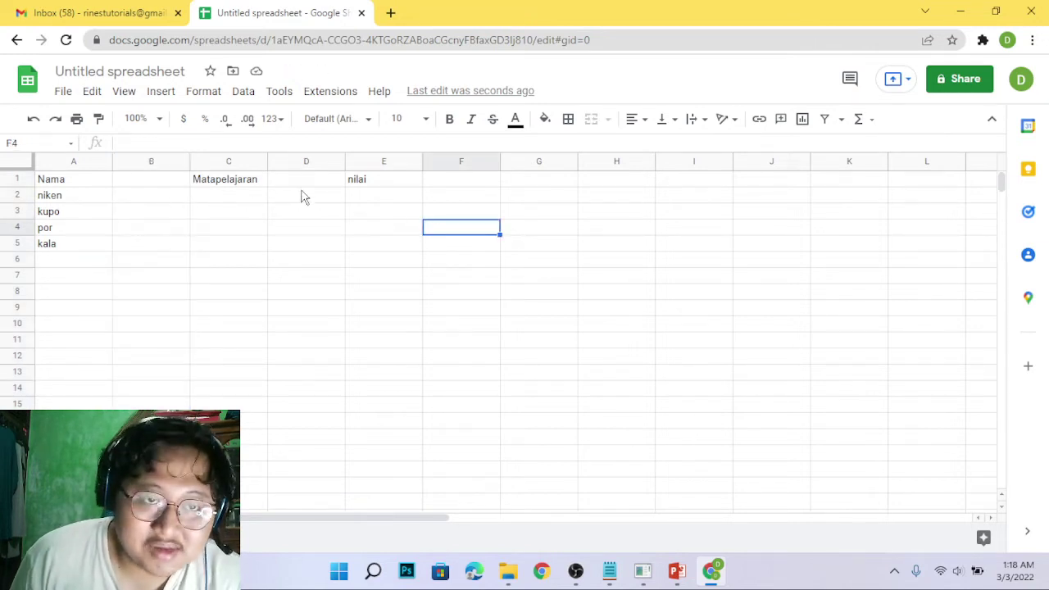
right_click(287, 160)
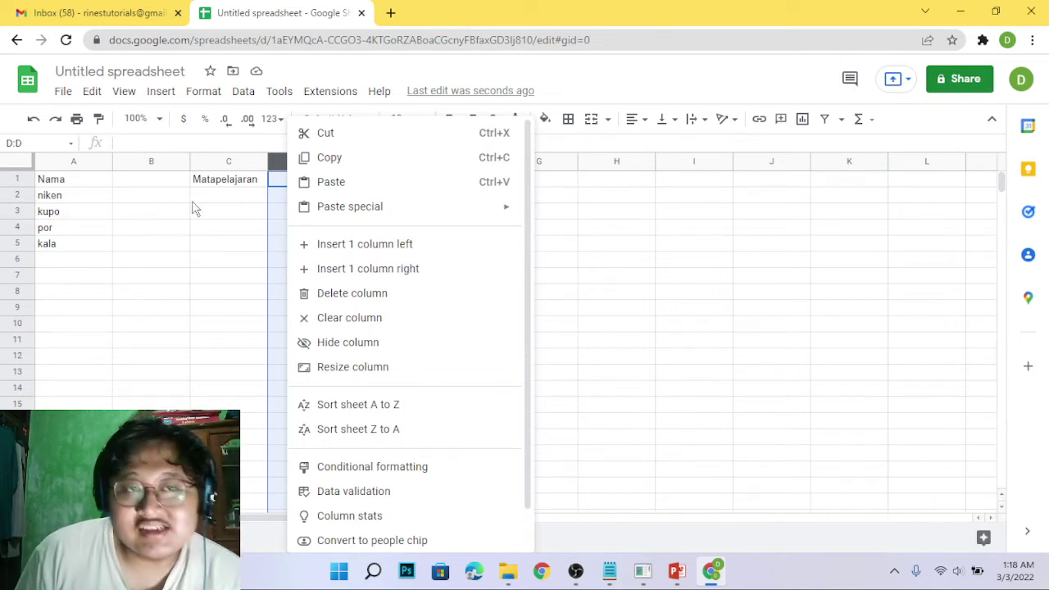
left_click(77, 199)
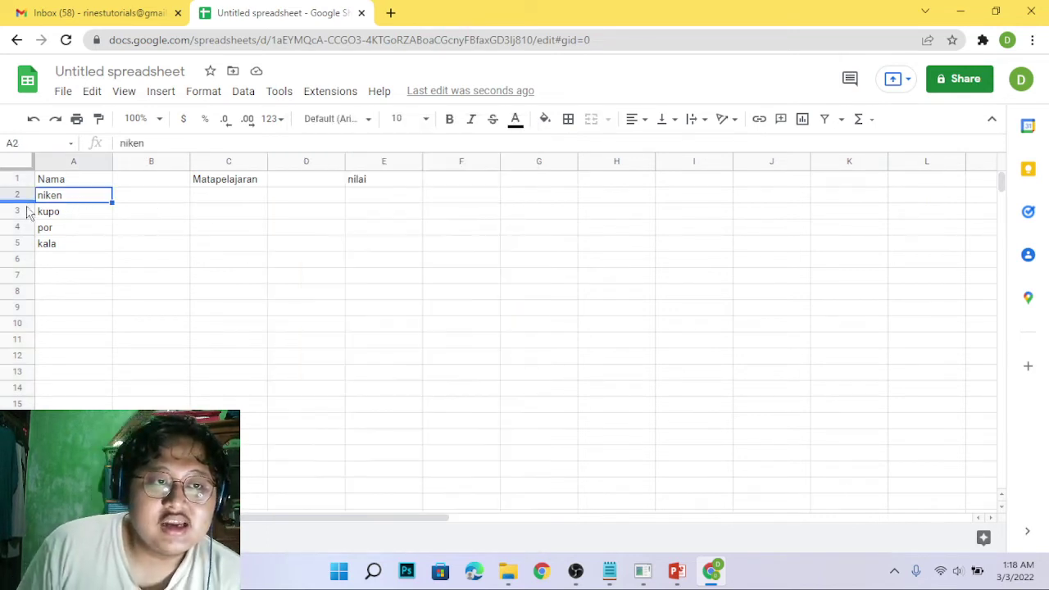
Step: Insert one empty row below and one above the name entry in row 3
left_click(17, 212)
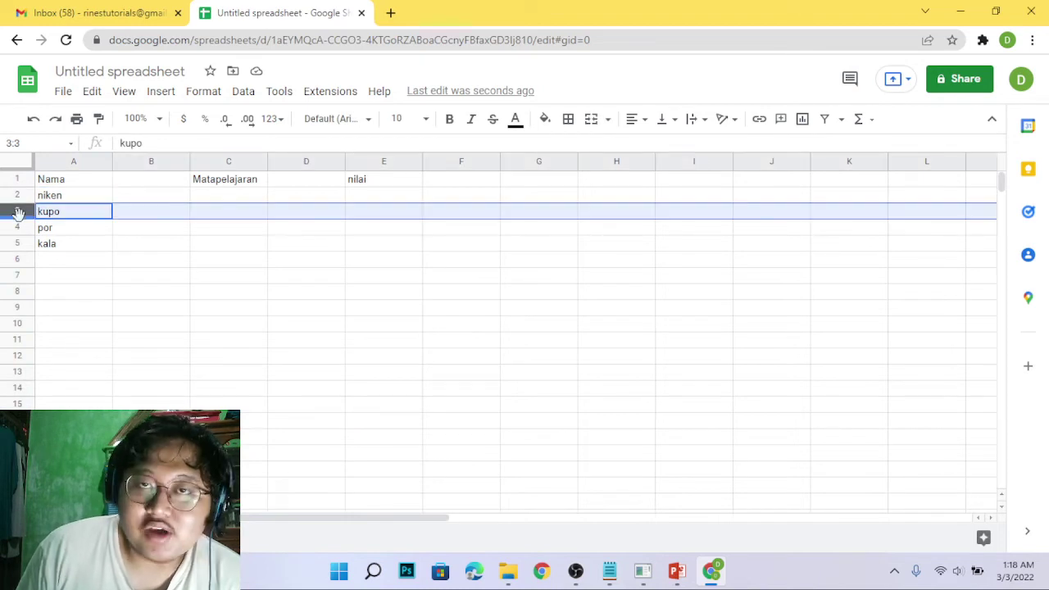
right_click(18, 213)
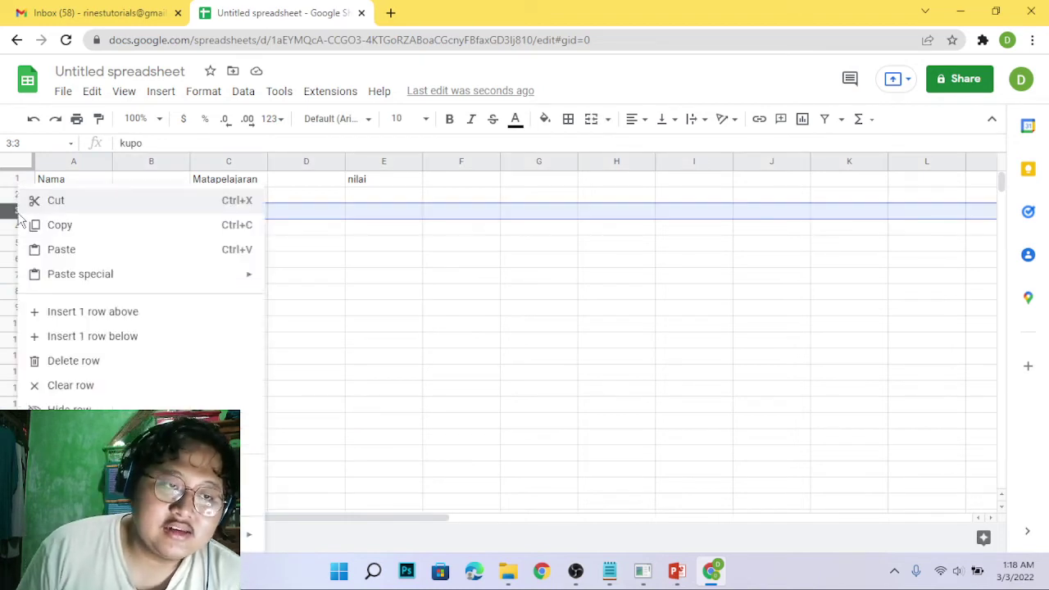
left_click(139, 341)
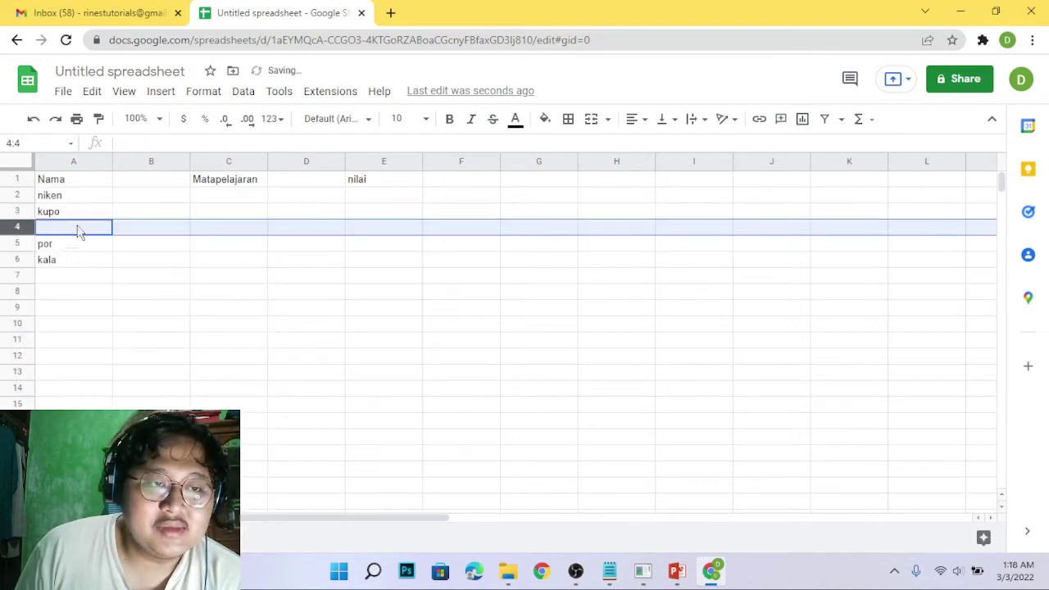
left_click(19, 210)
right_click(19, 211)
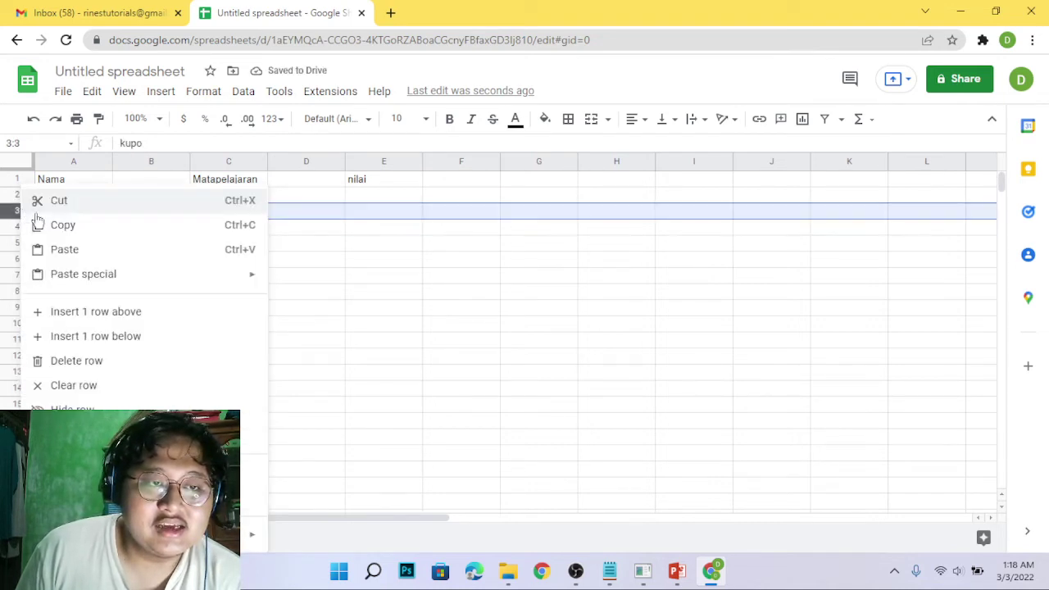
left_click(74, 315)
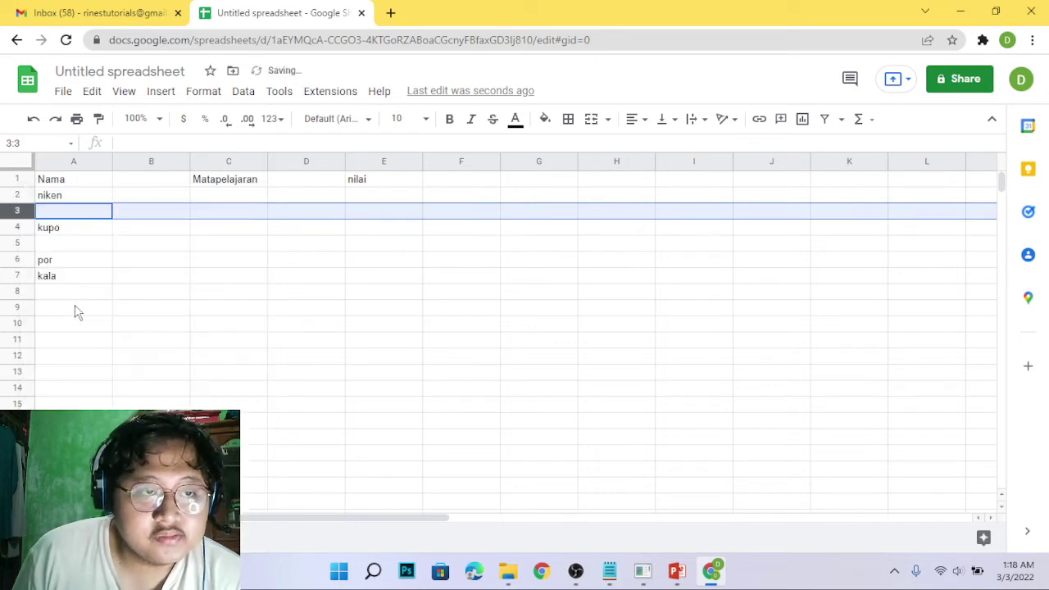
left_click(74, 229)
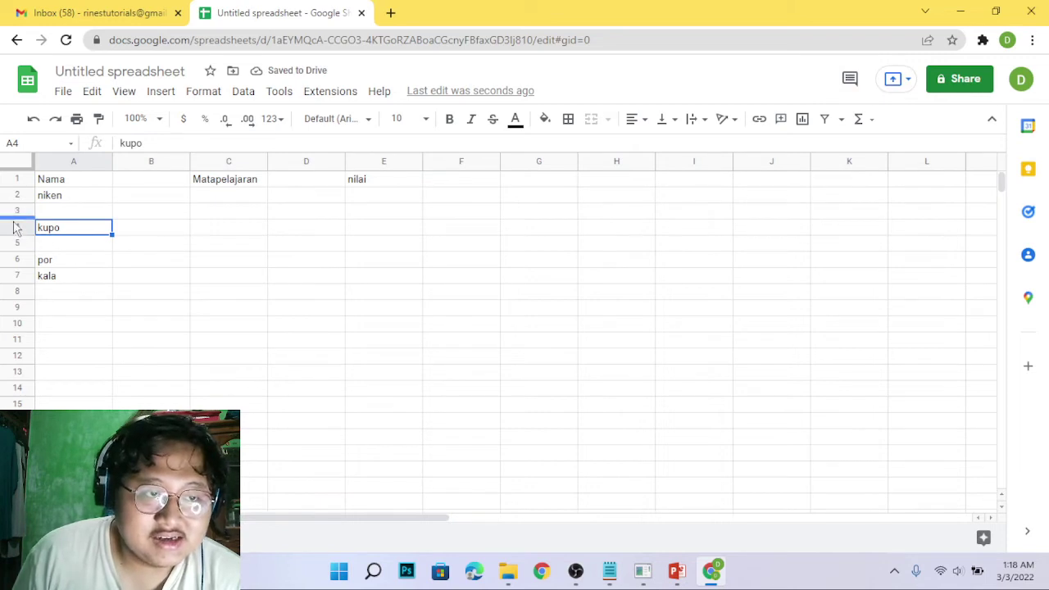
Step: Insert one empty row above and one below the header row containing Nama, Matapelajaran and nilai
left_click(18, 180)
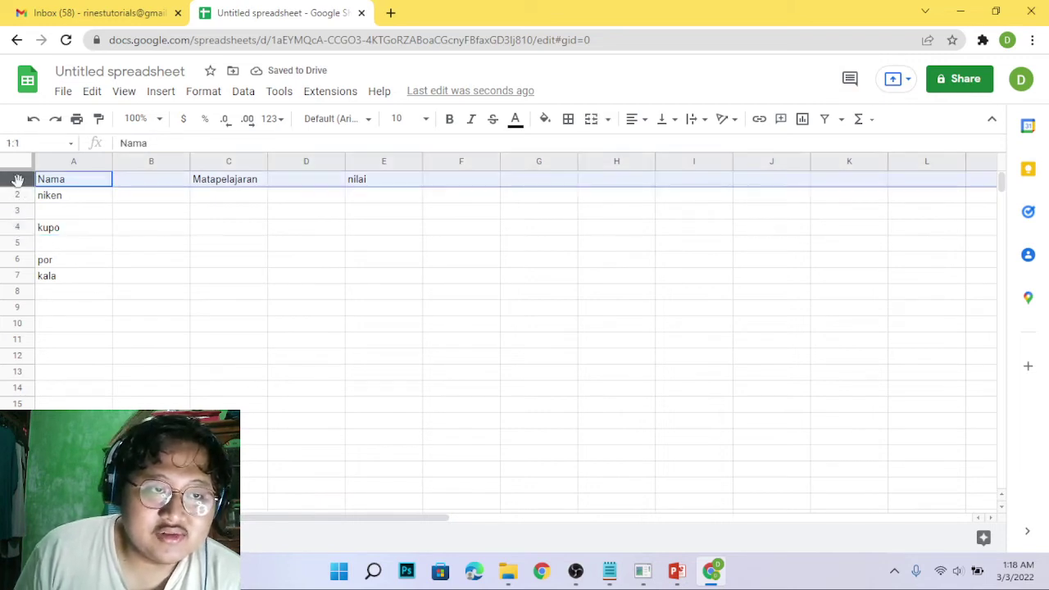
right_click(18, 179)
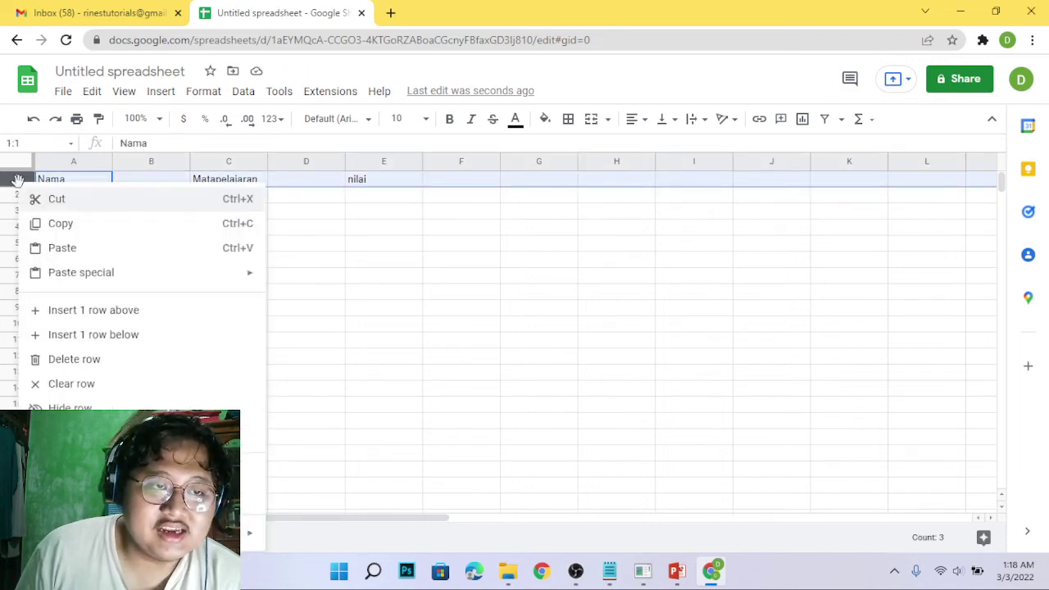
left_click(132, 312)
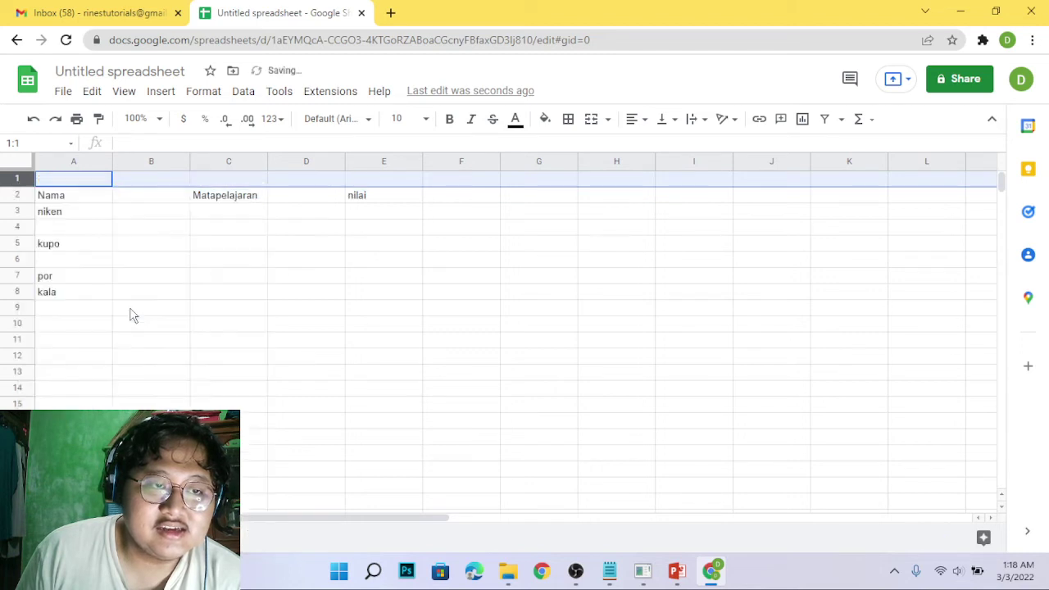
left_click(19, 195)
right_click(21, 195)
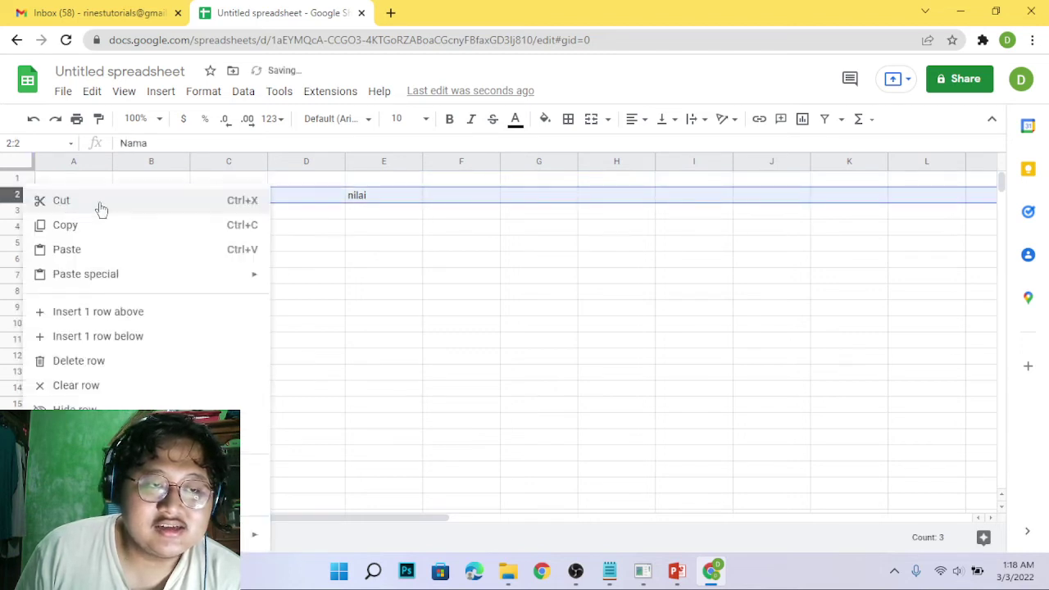
left_click(95, 336)
left_click(278, 262)
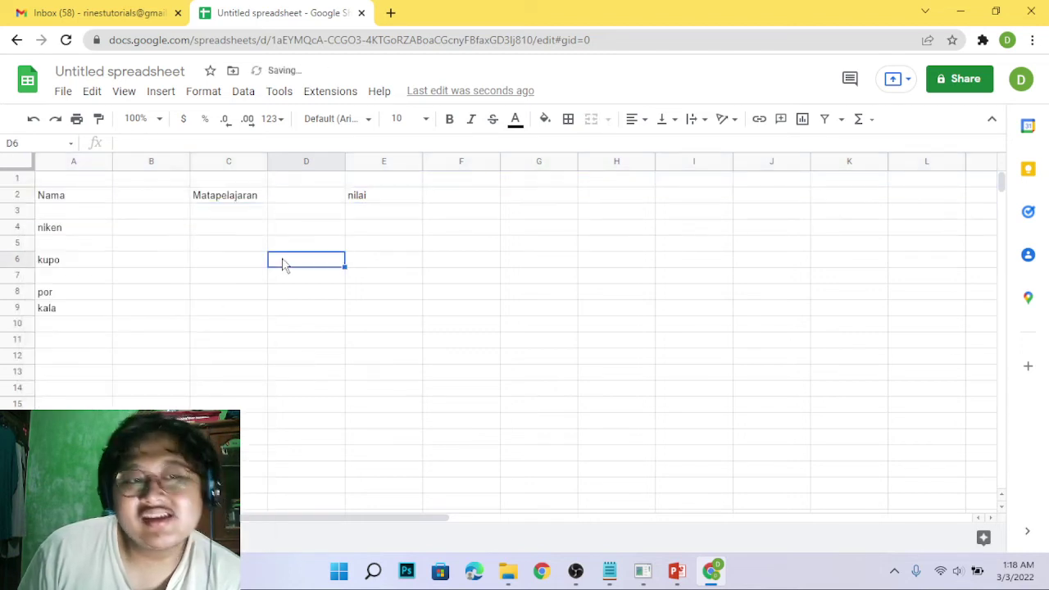